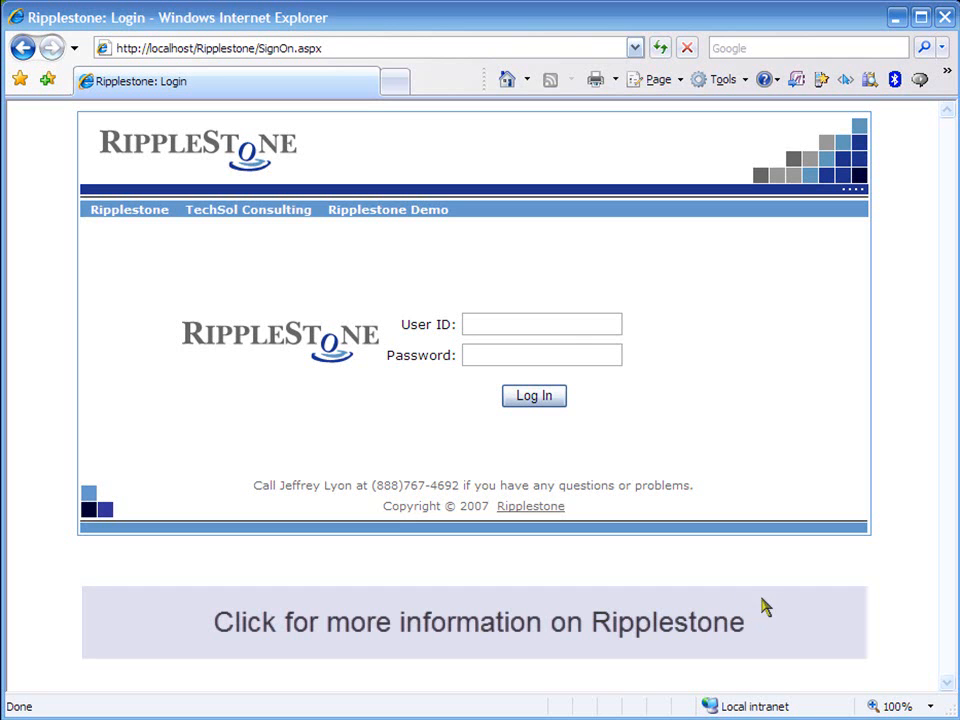
# - Log in to Ripplestone with the administrator user ID
pyautogui.doubleClick(515, 325)
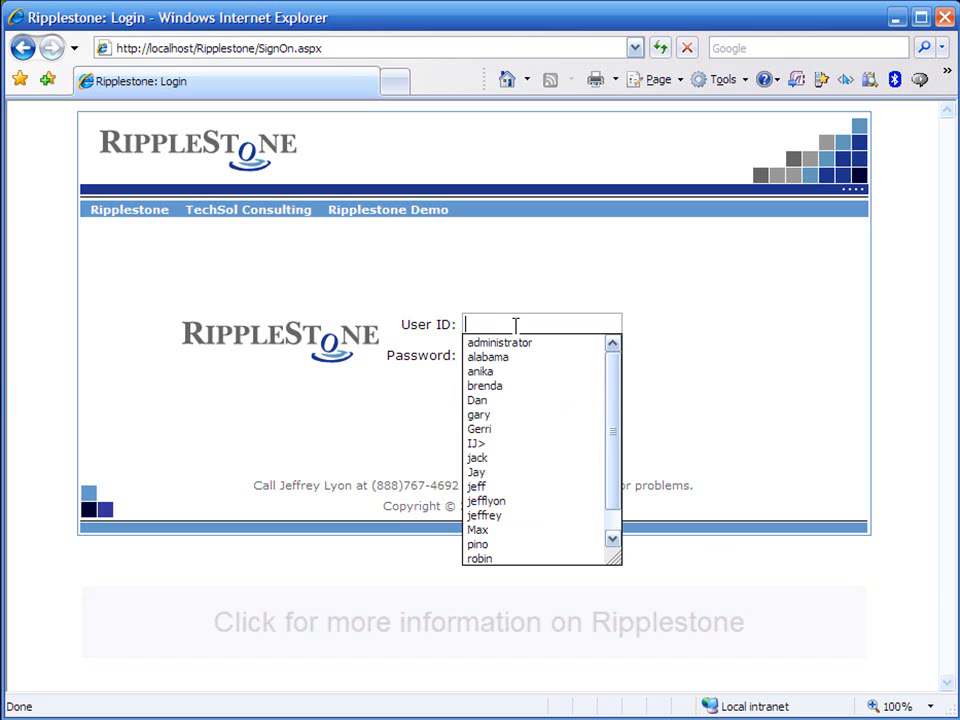
pyautogui.write('admin')
pyautogui.press('Down')
pyautogui.press('Return')
pyautogui.press('Tab')
pyautogui.press('Return')
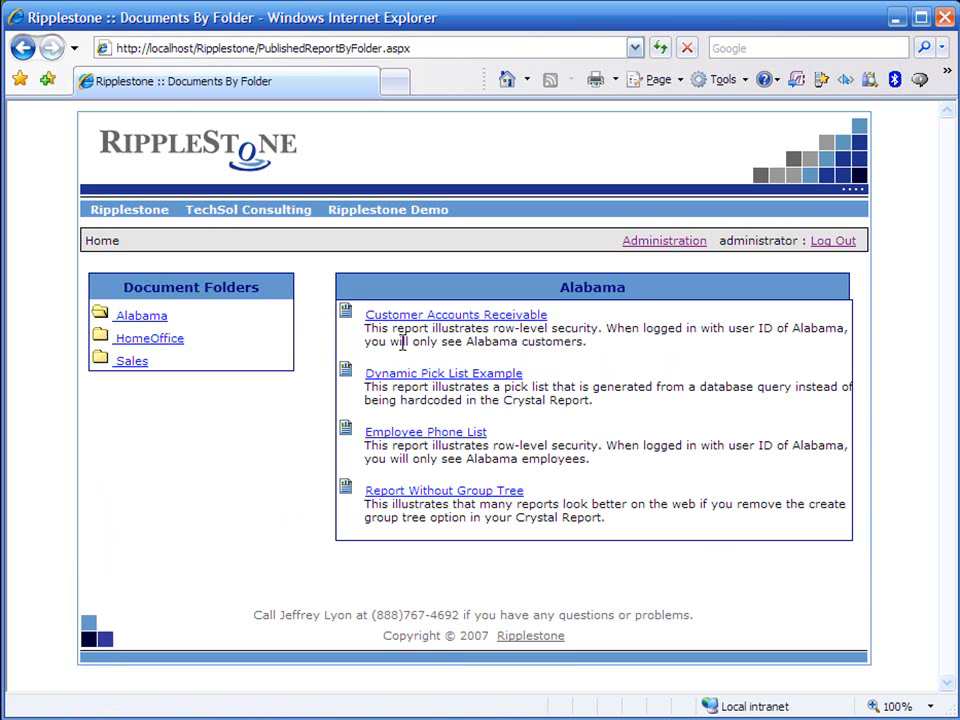
# - Open the Sales Commission report in the Sales folder of document publishing for editing and view its database connection information
pyautogui.click(127, 366)
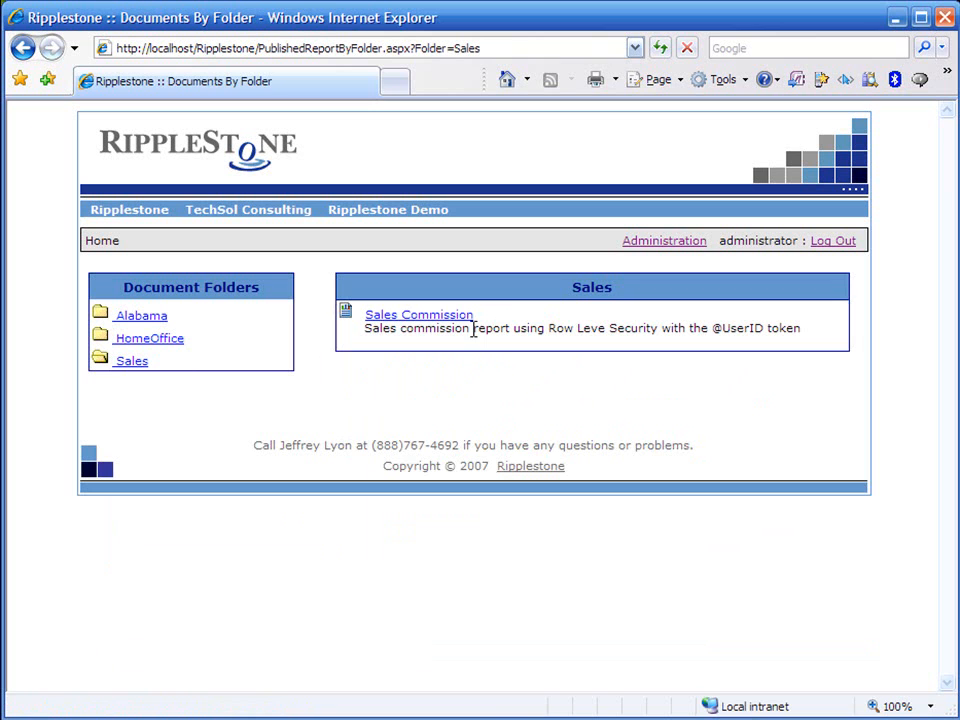
pyautogui.click(655, 244)
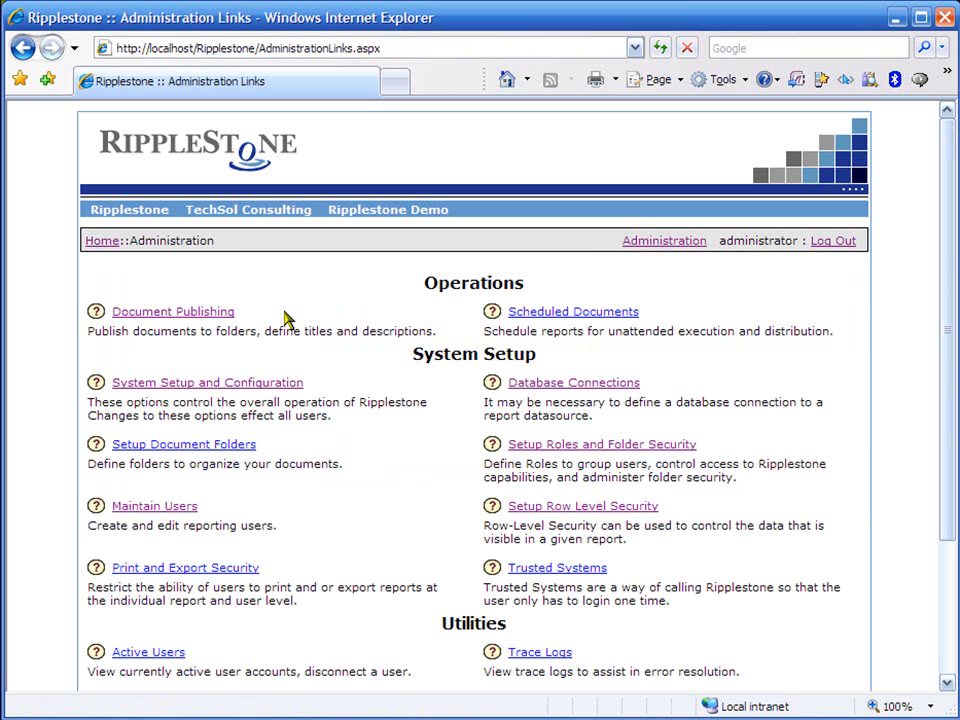
pyautogui.click(200, 313)
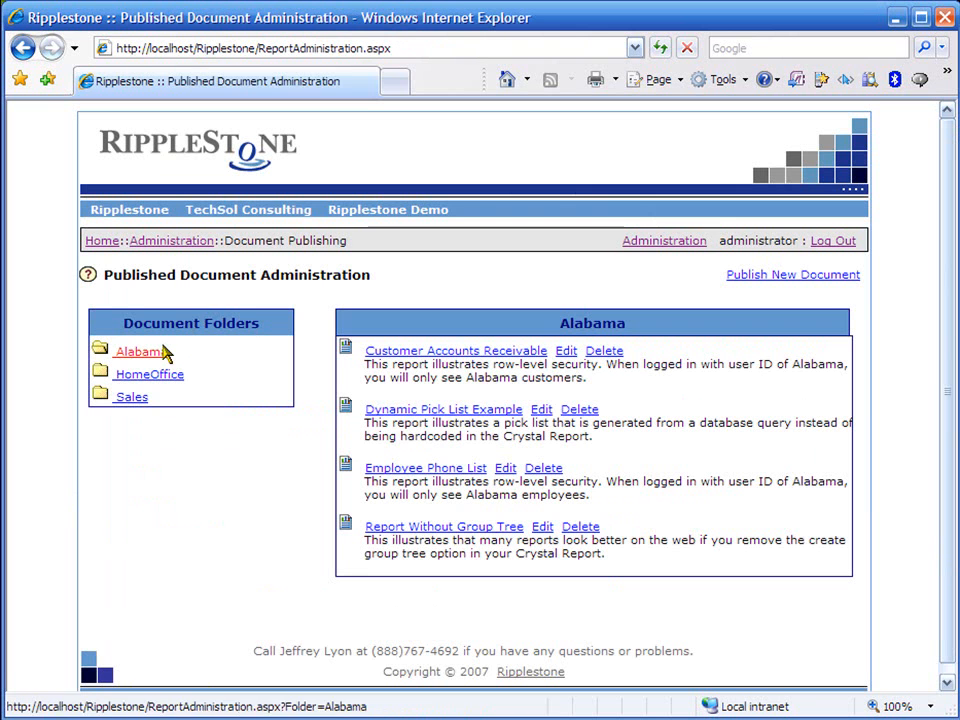
pyautogui.click(130, 400)
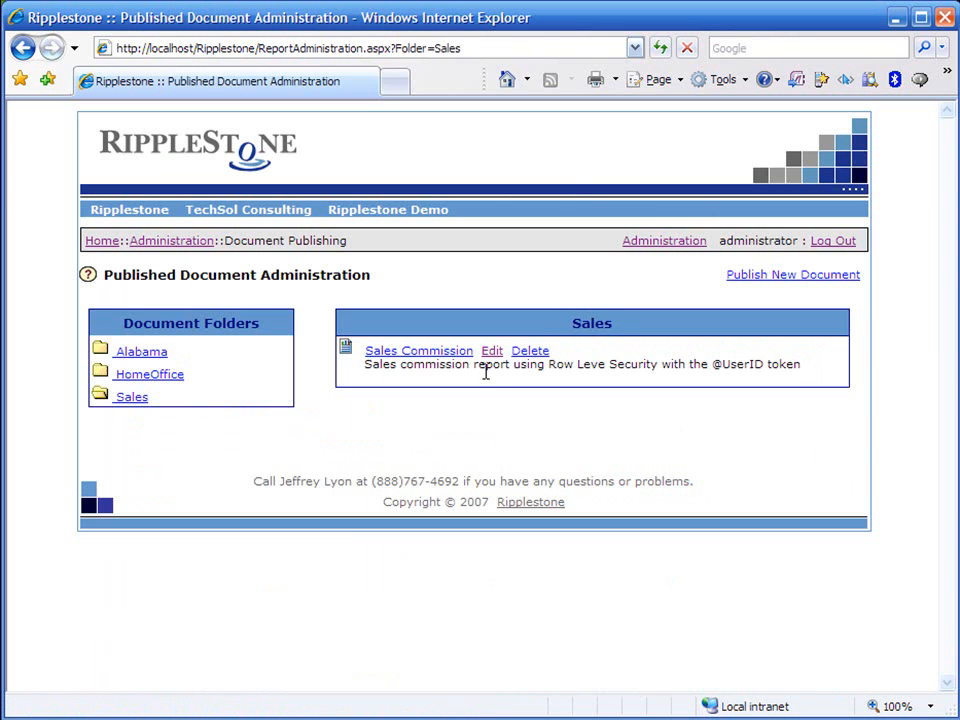
pyautogui.click(496, 354)
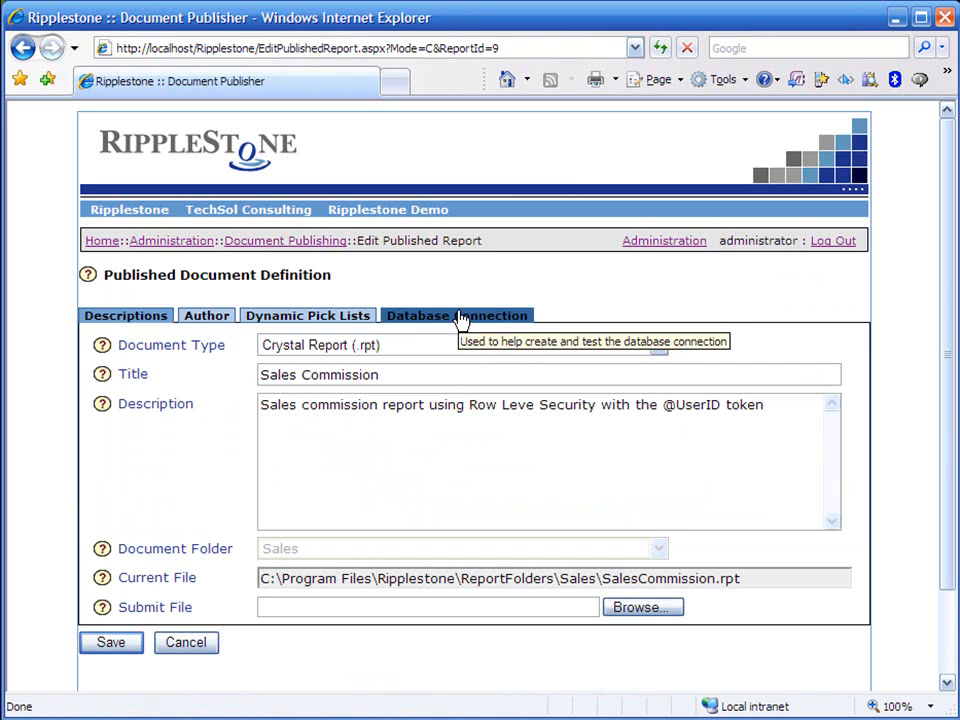
pyautogui.click(459, 316)
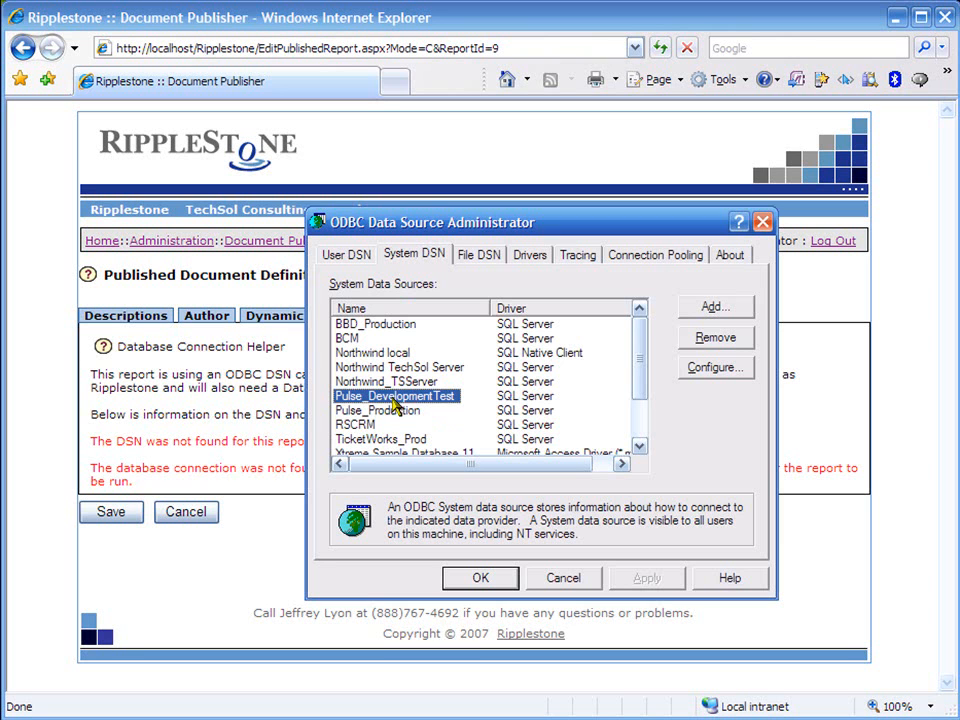
# - Rename the Pulse_DevelopmentTest system data source to Pulse_Development in its DSN configuration
pyautogui.click(716, 370)
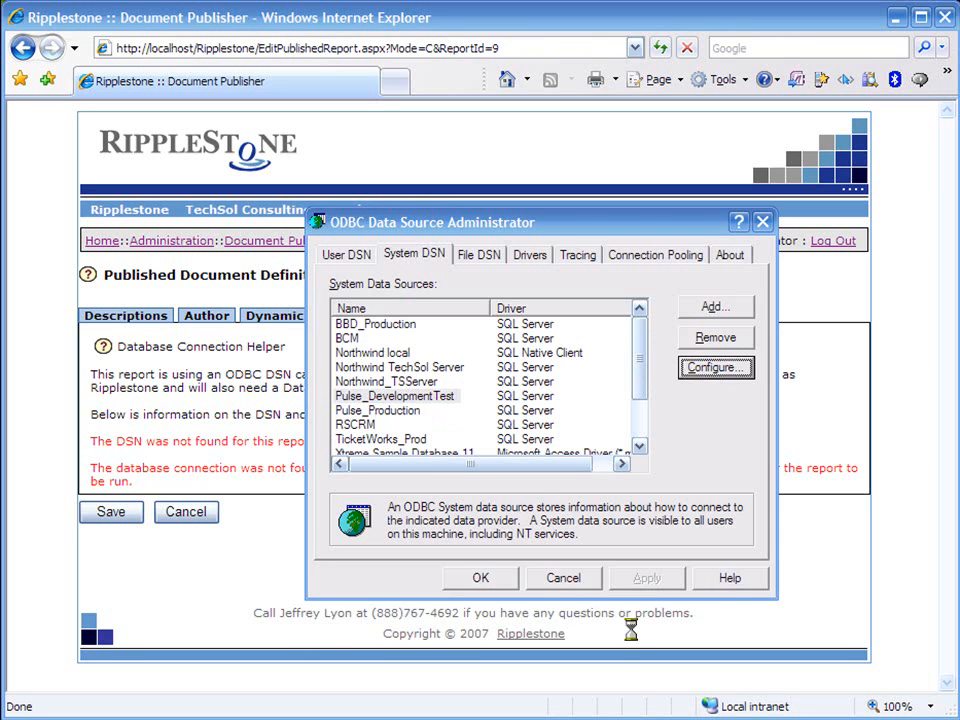
pyautogui.click(762, 400)
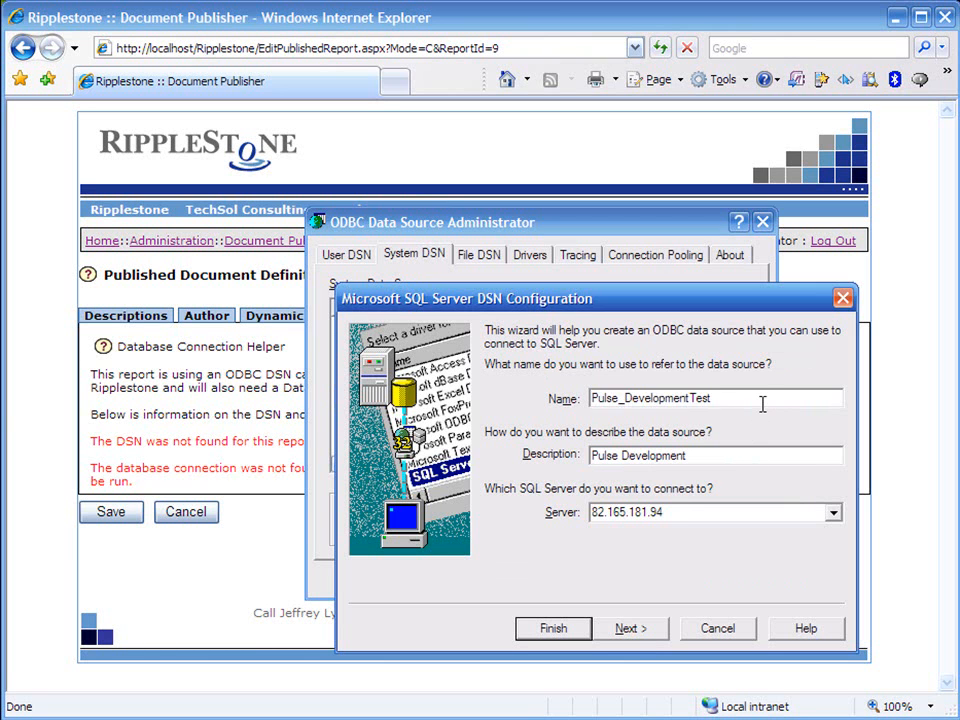
pyautogui.press('BackSpace')
pyautogui.press('BackSpace')
pyautogui.press('Tab')
pyautogui.click(627, 628)
# - Enter the SQL Server login password for the data source and accept the remaining configuration settings
pyautogui.click(606, 569)
pyautogui.write('***')
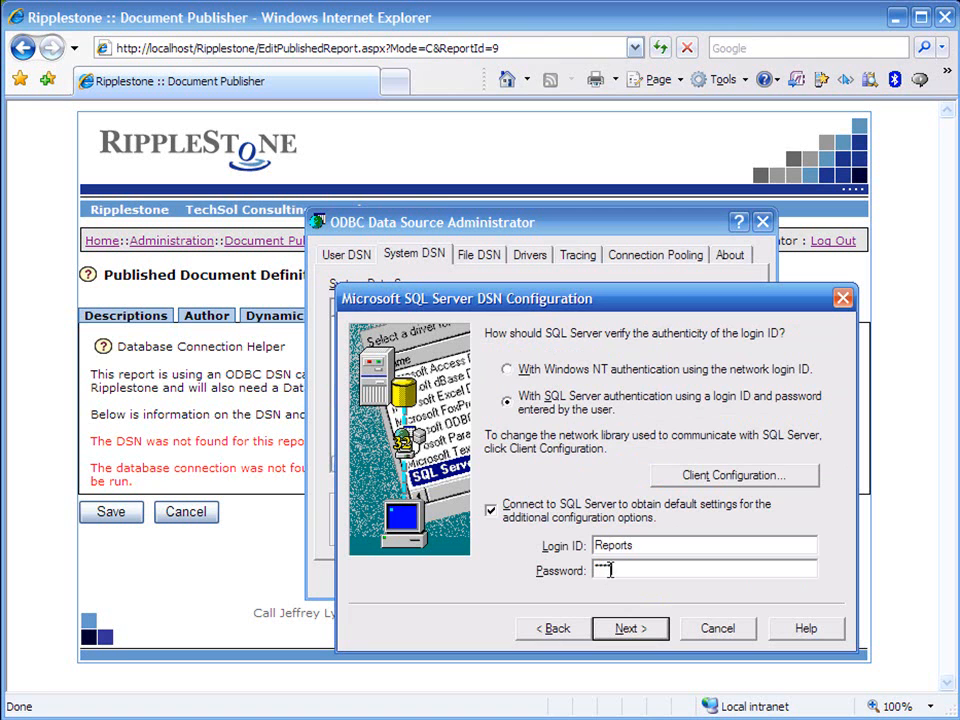
pyautogui.click(622, 629)
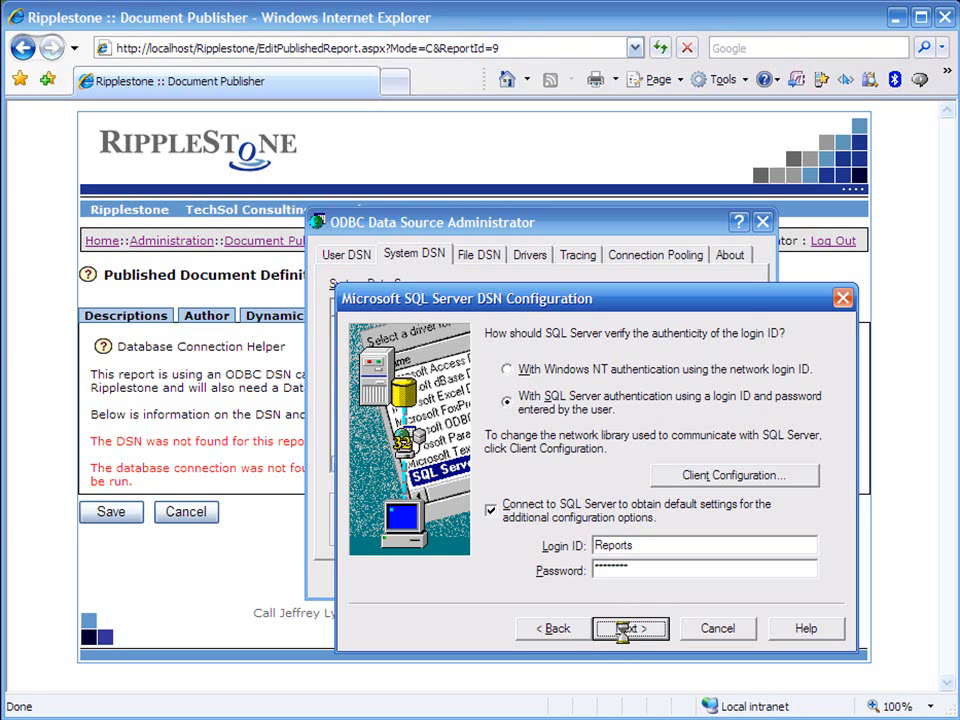
pyautogui.click(624, 634)
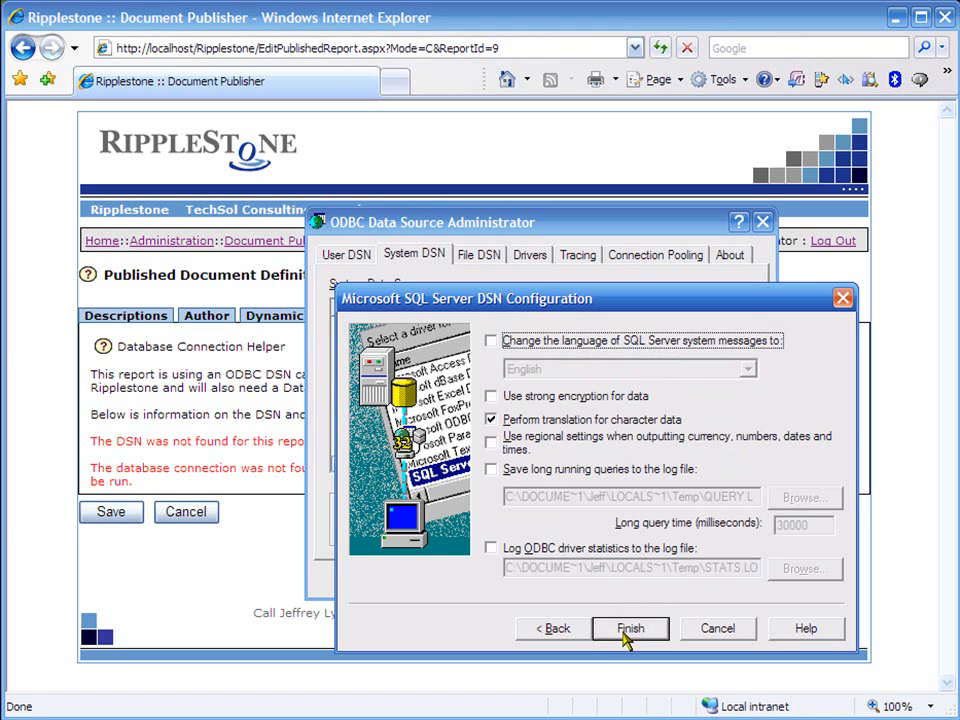
# - Test the data source connection, then save the DSN and close the ODBC Data Source Administrator
pyautogui.click(626, 632)
pyautogui.click(505, 699)
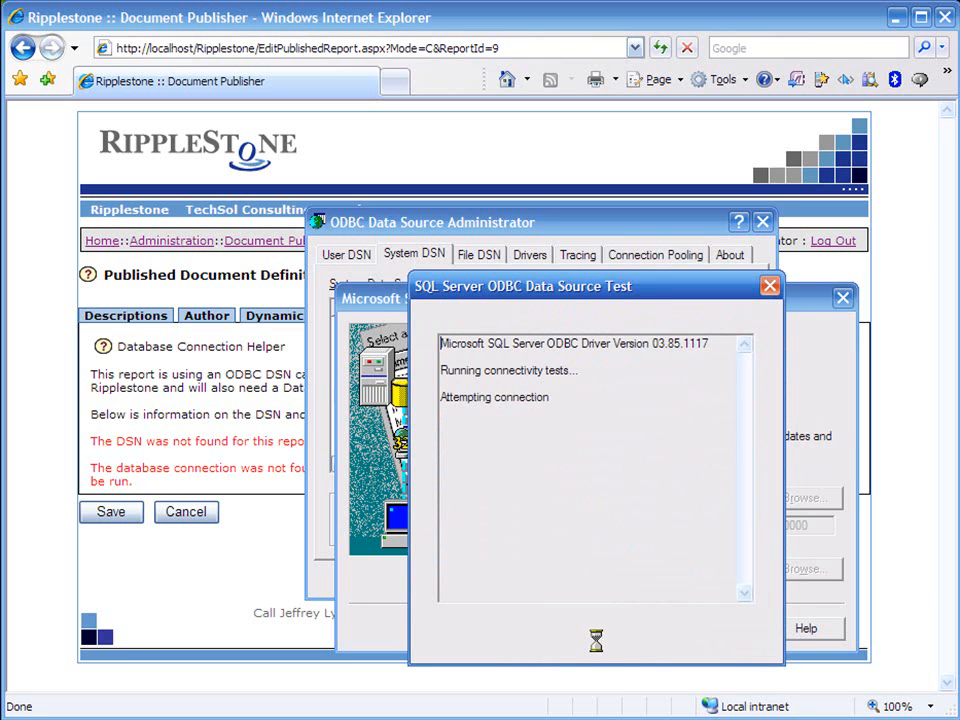
pyautogui.click(588, 700)
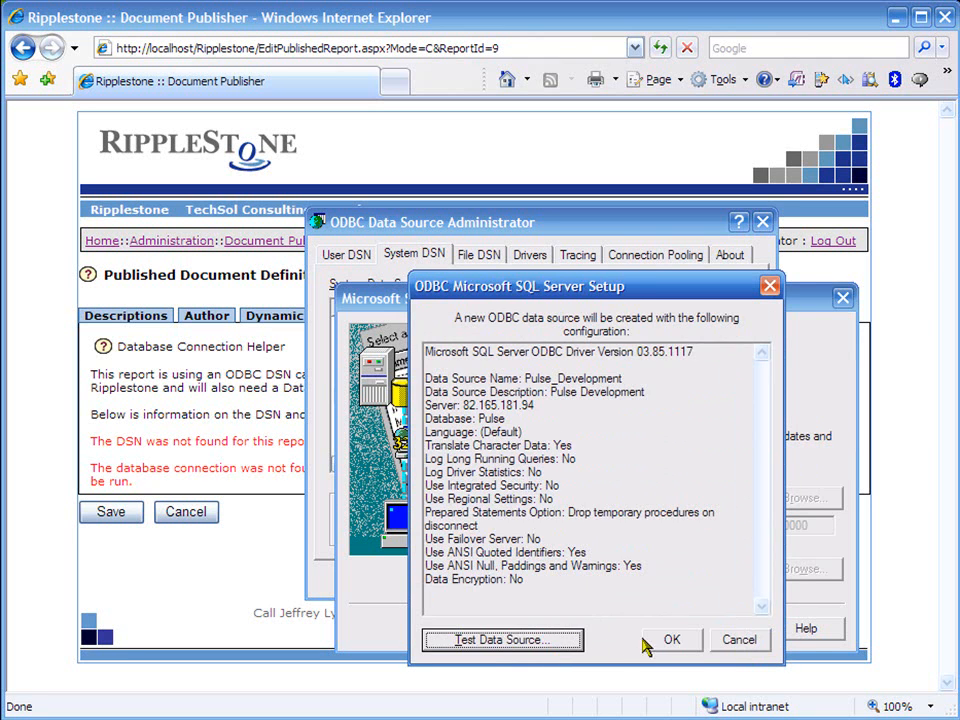
pyautogui.click(671, 699)
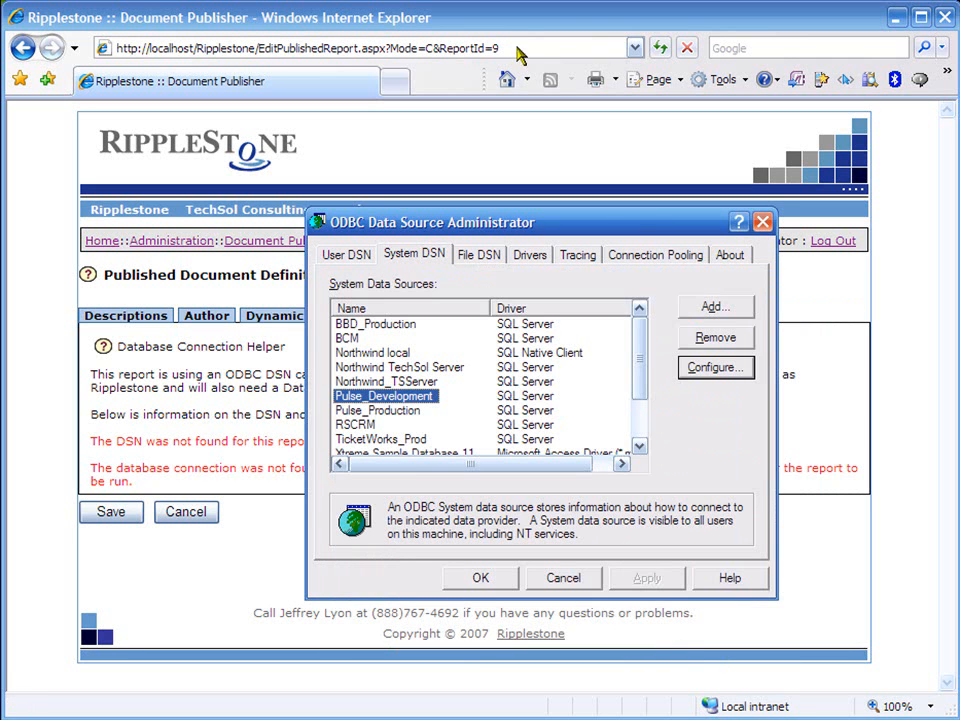
pyautogui.click(498, 18)
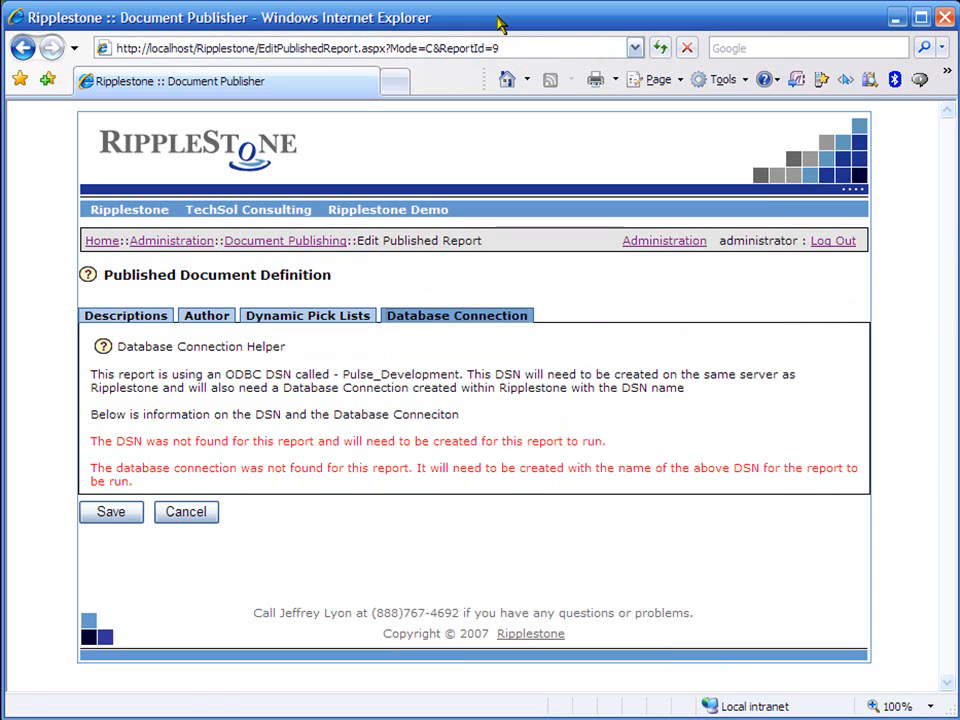
# - Reopen the Sales Commission report definition, recheck its database connection status, and leave without saving
pyautogui.click(184, 521)
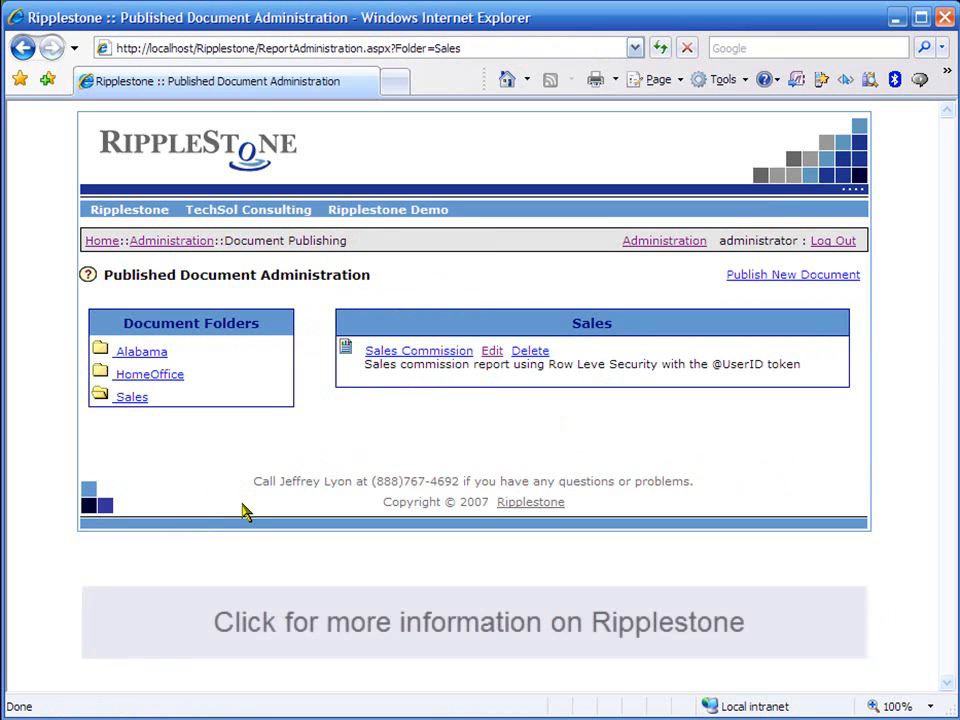
pyautogui.click(491, 354)
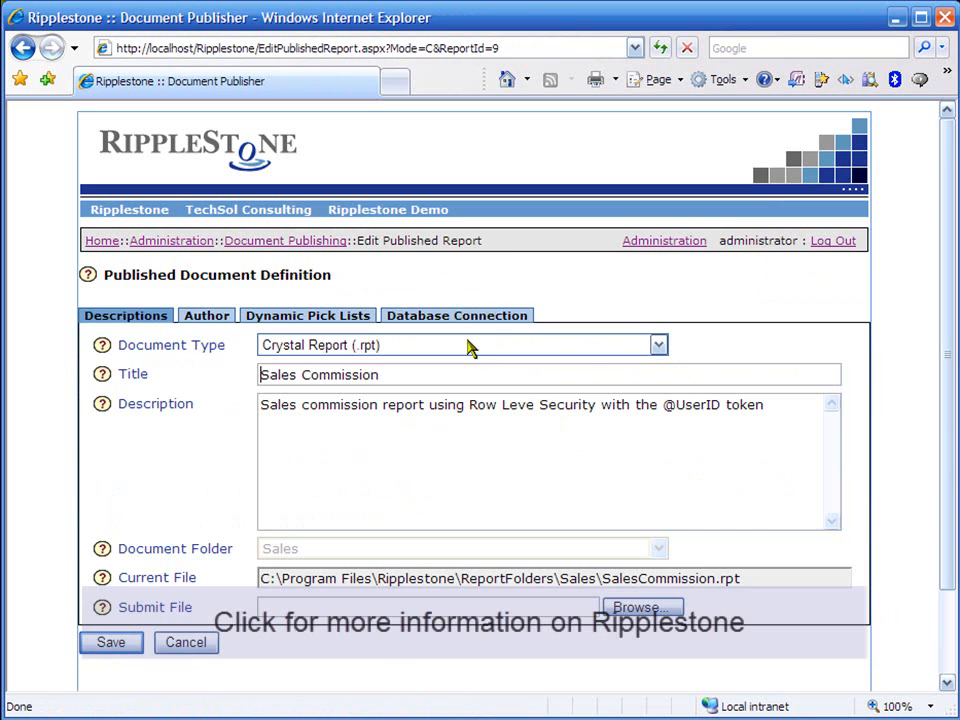
pyautogui.click(445, 320)
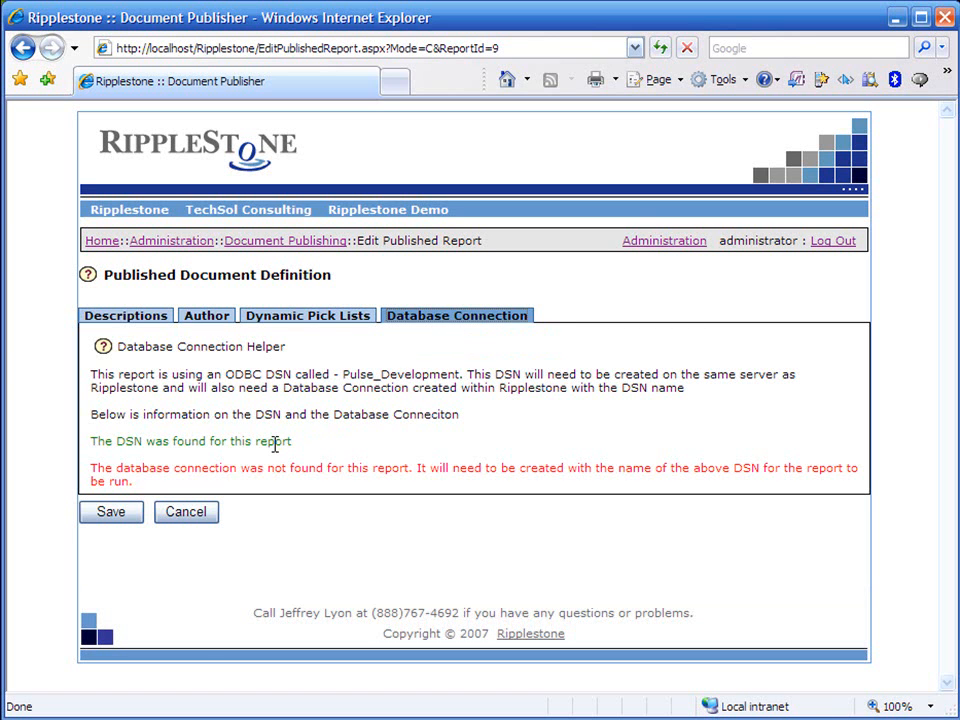
pyautogui.click(188, 513)
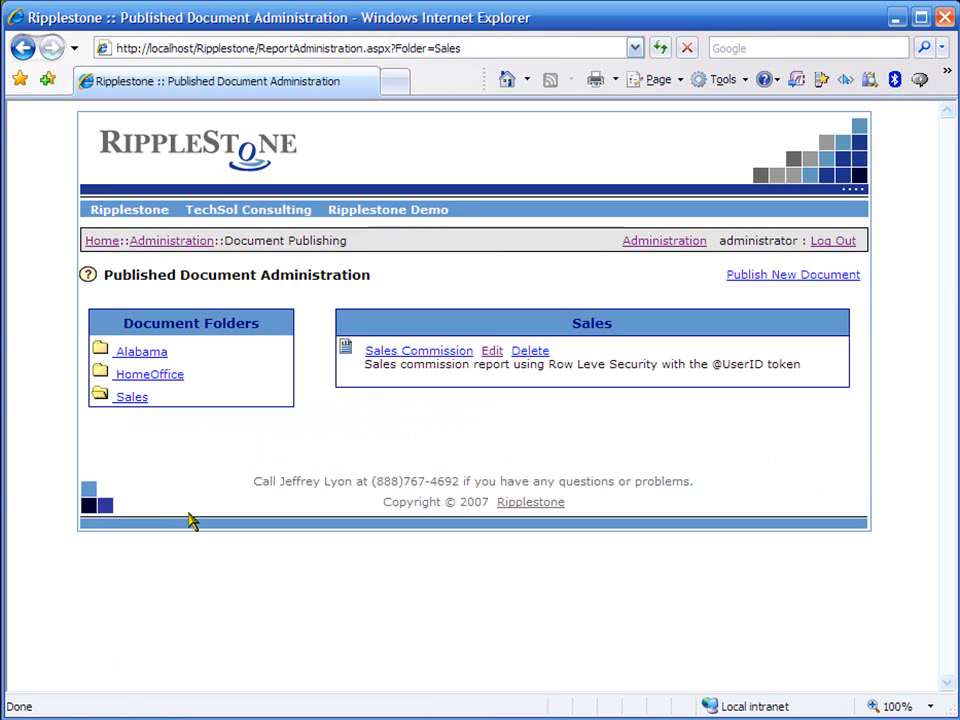
# - Add a new Crystal Report database connection in Administration with Pulse_Development as the server name/DSN
pyautogui.click(648, 244)
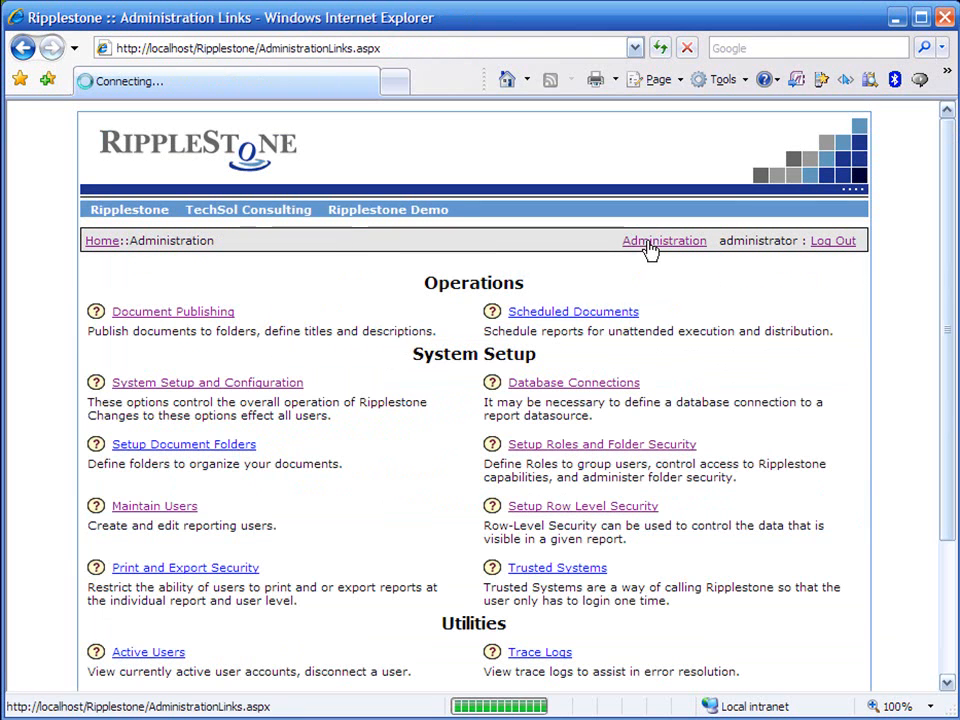
pyautogui.click(585, 386)
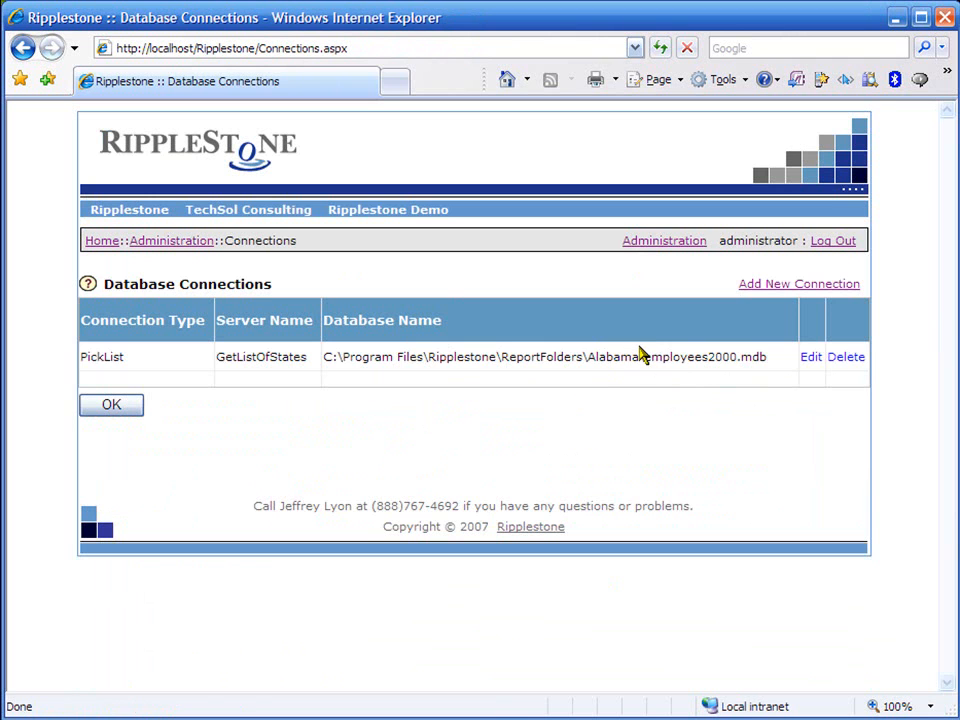
pyautogui.click(789, 290)
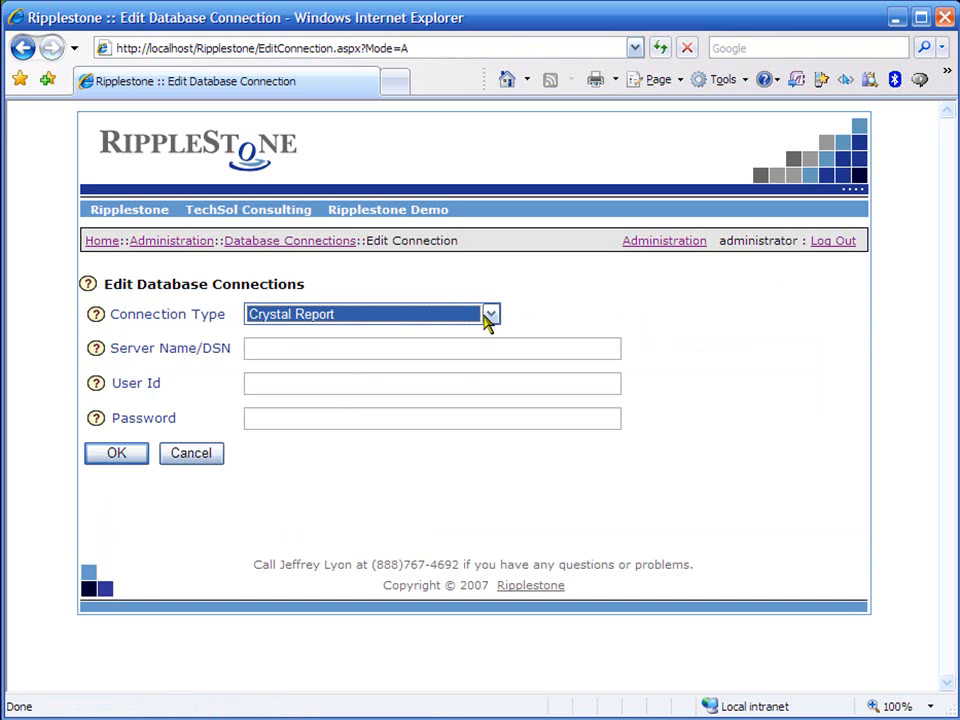
pyautogui.click(462, 351)
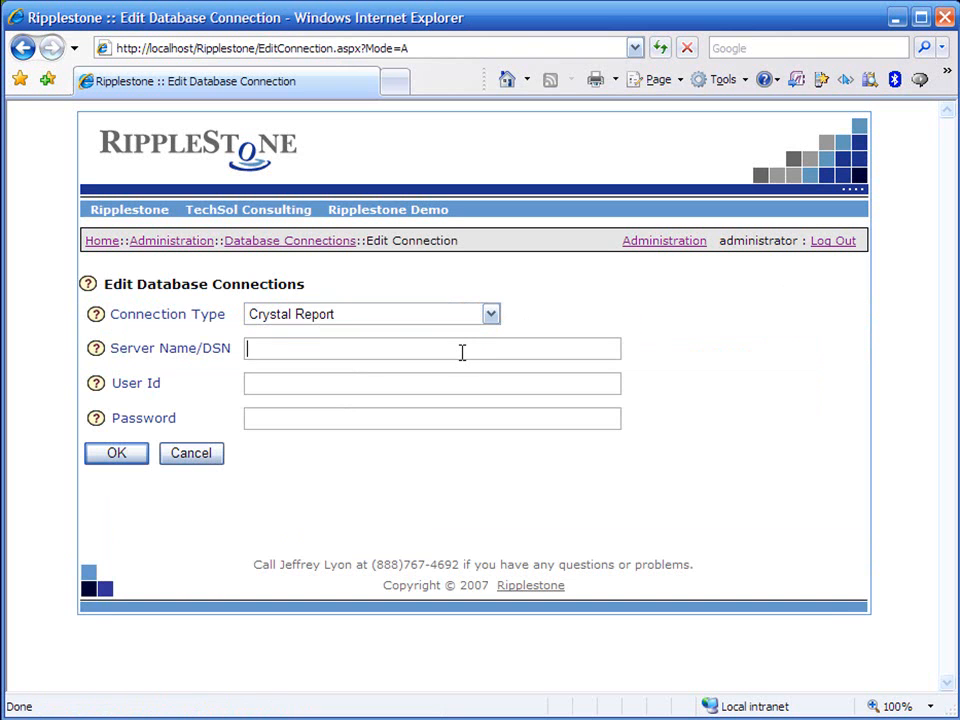
pyautogui.write('Pul')
pyautogui.press('Down')
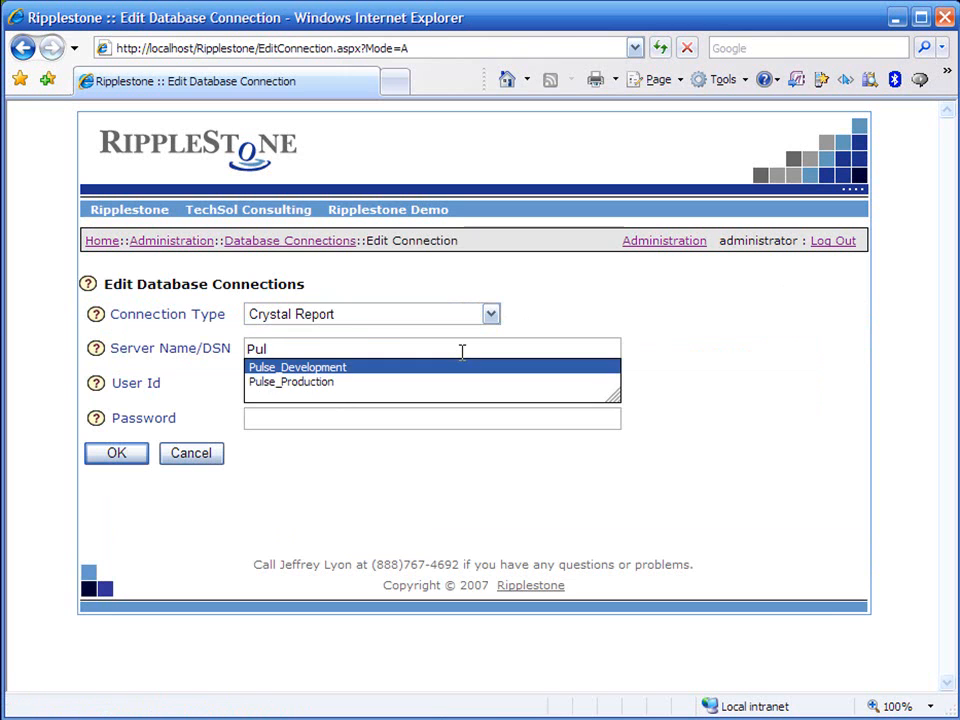
pyautogui.press('Return')
pyautogui.press('Tab')
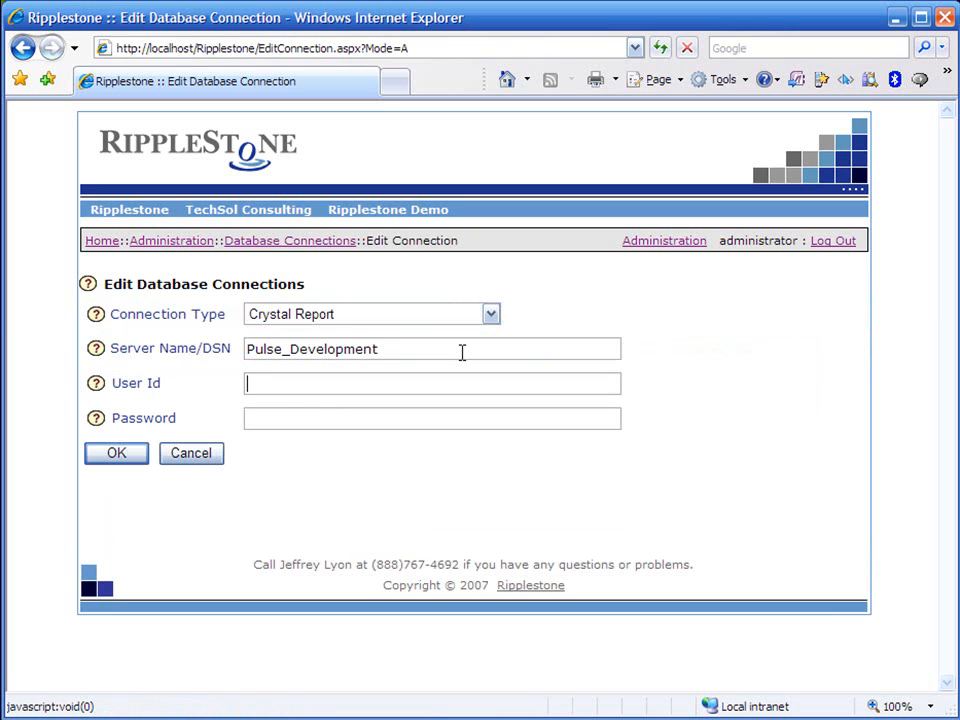
# - Set the connection's user ID to Reports, enter its password, and save the connection
pyautogui.write('Re')
pyautogui.press('Down')
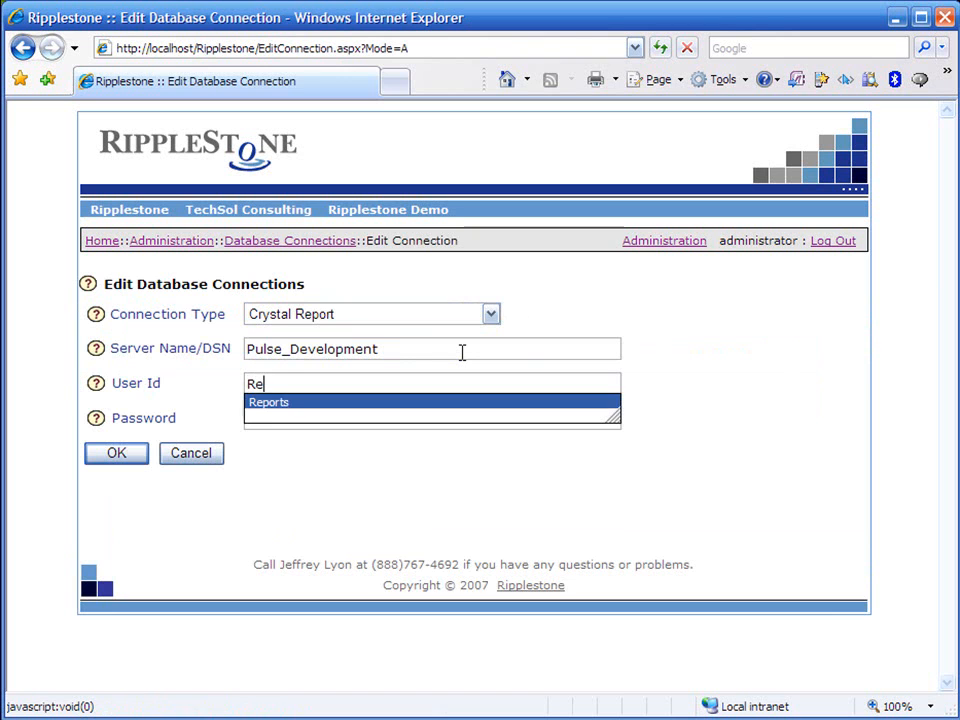
pyautogui.press('Return')
pyautogui.press('Tab')
pyautogui.press('Tab')
pyautogui.write('********')
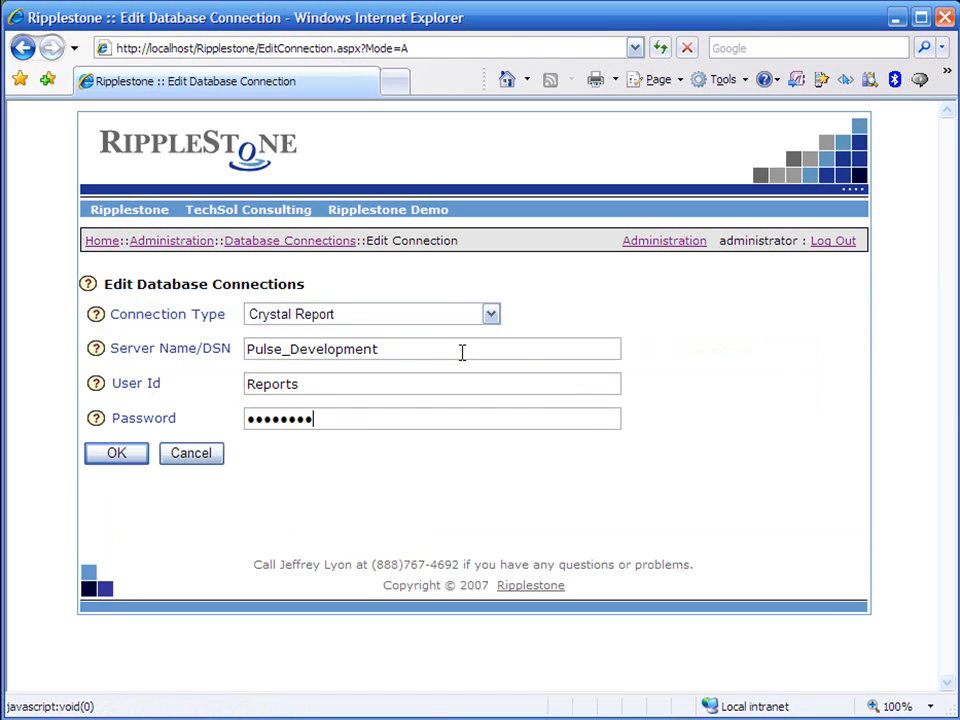
pyautogui.click(126, 459)
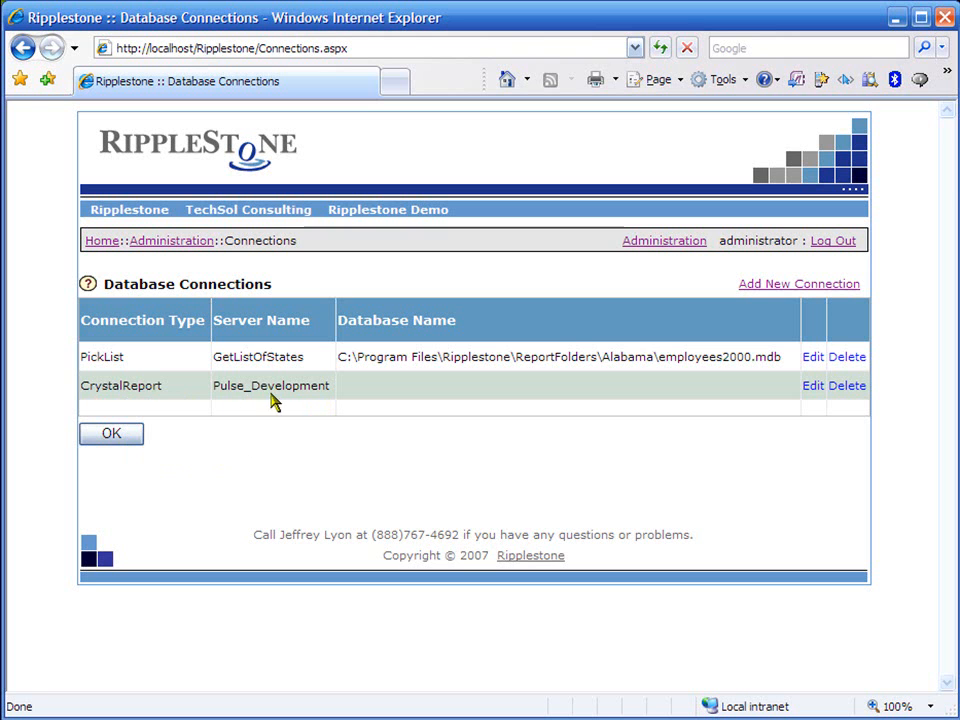
# - Return to document publishing, check the Sales Commission report's DSN and database connection status, and leave the definition without saving
pyautogui.click(127, 441)
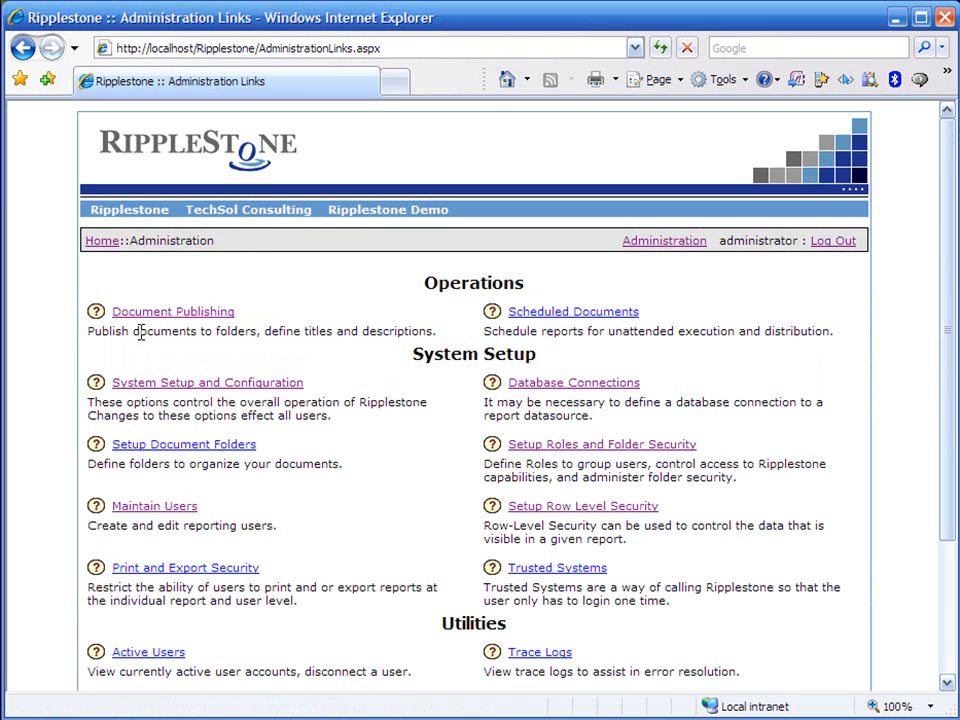
pyautogui.click(146, 313)
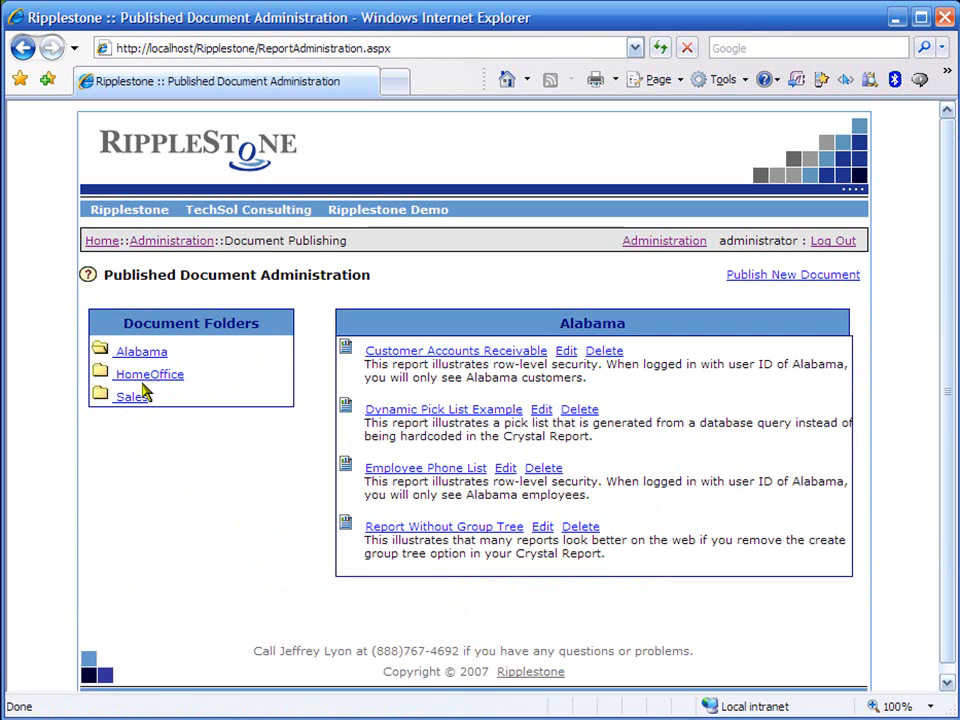
pyautogui.click(132, 399)
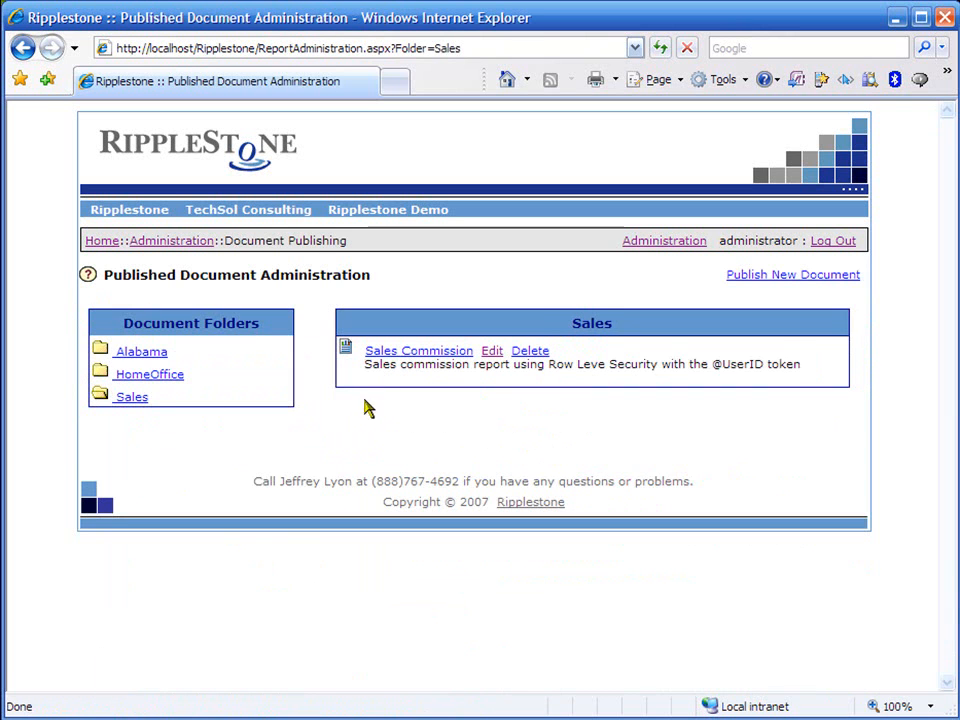
pyautogui.click(493, 356)
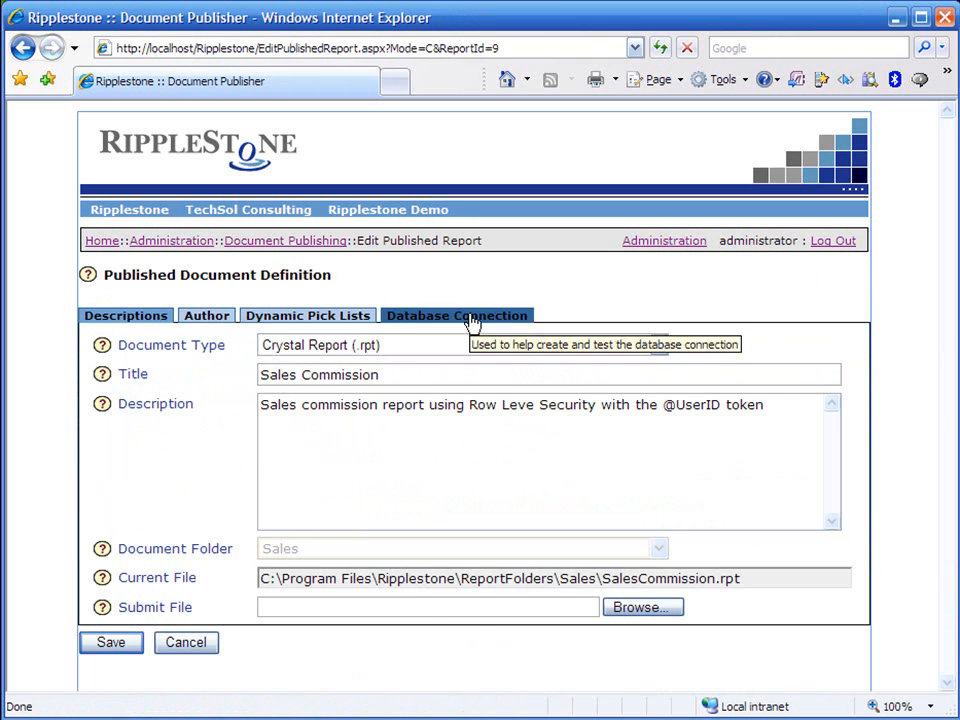
pyautogui.click(473, 322)
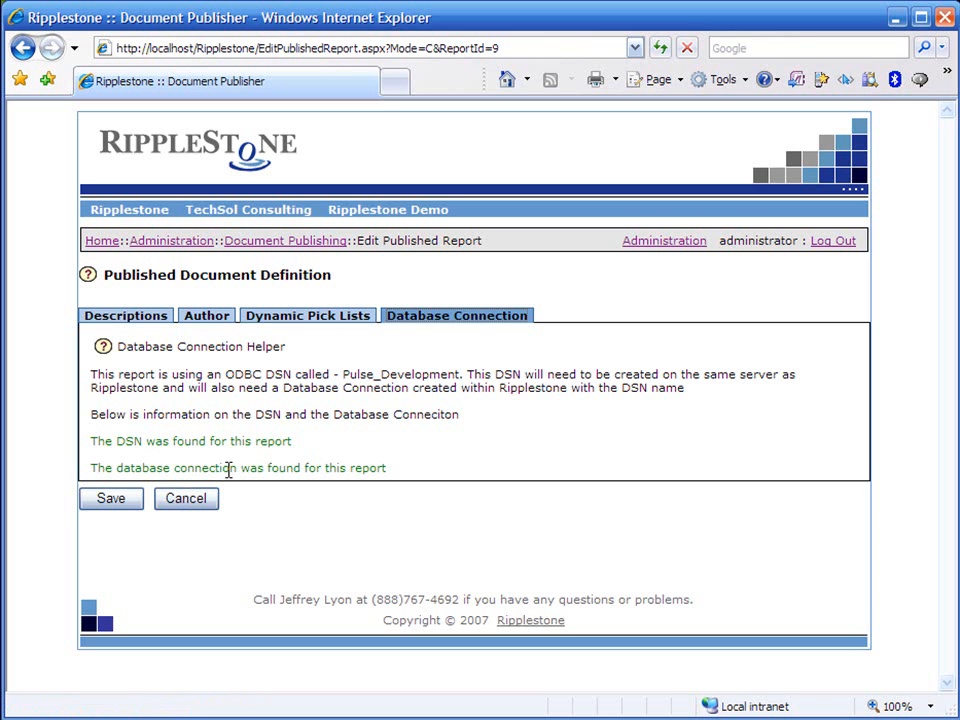
pyautogui.click(195, 499)
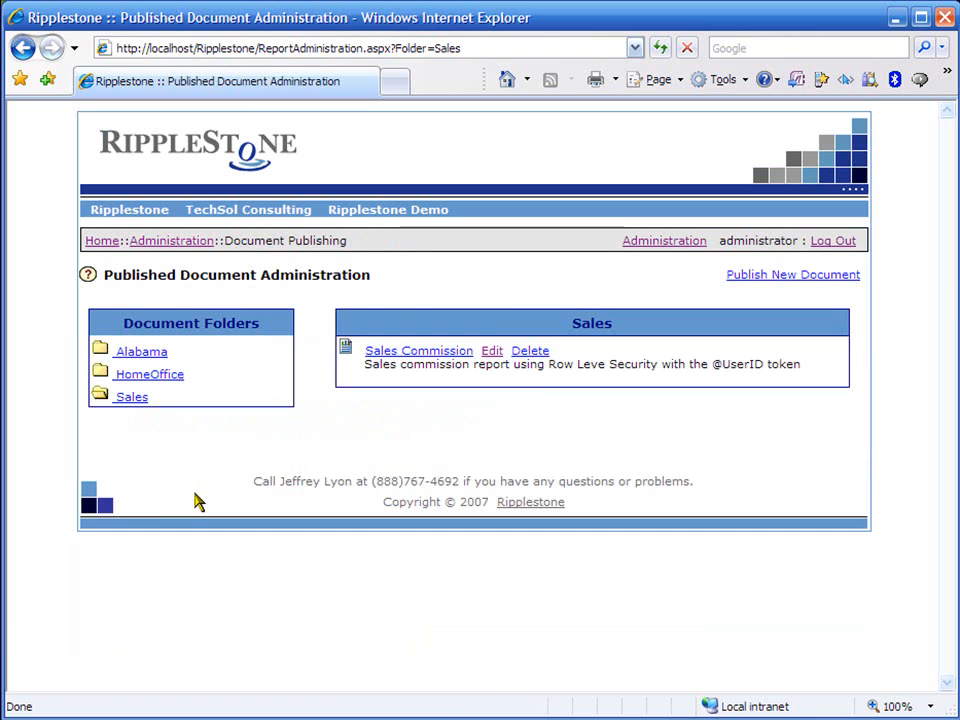